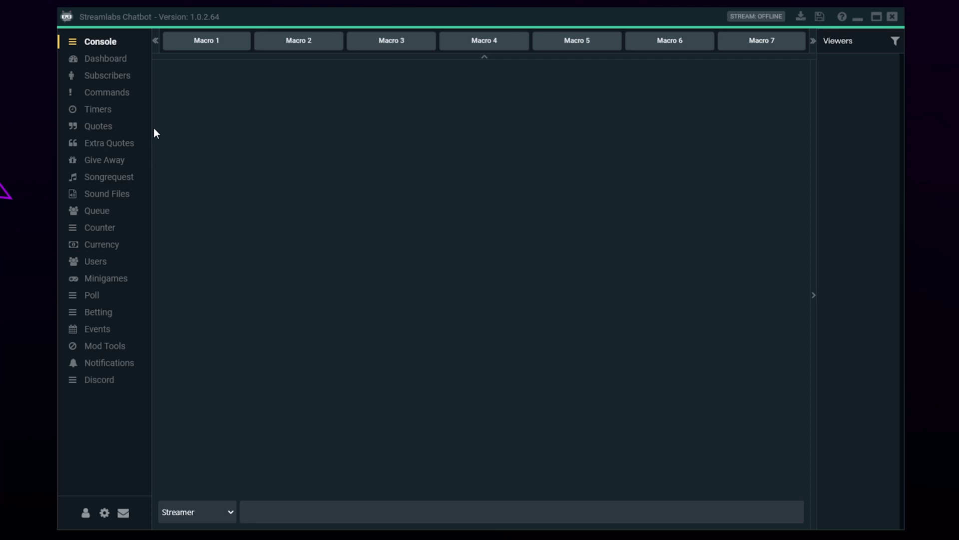
# Open the Commands list and review the !watchtime response with its $hours watch-time message
pyautogui.click(128, 96)
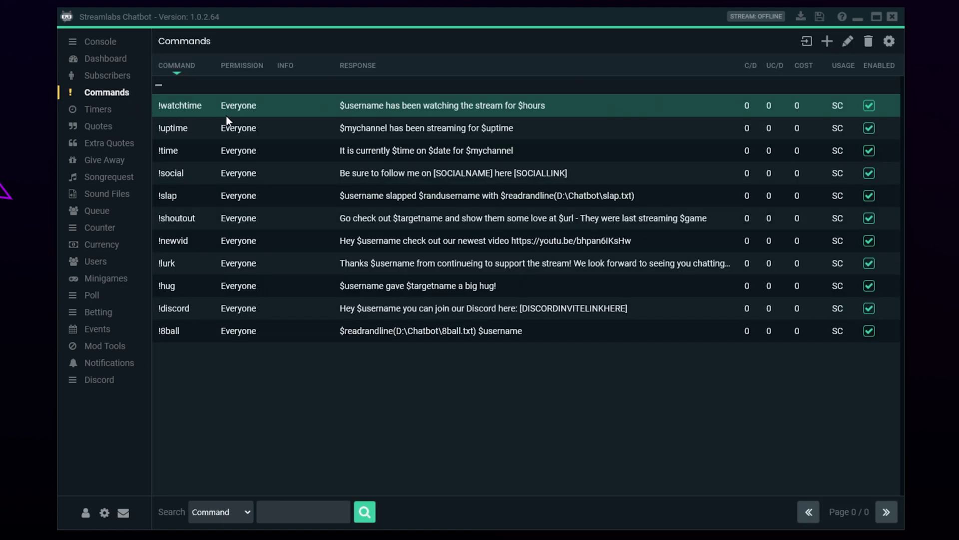
pyautogui.rightClick(301, 109)
pyautogui.click(294, 107)
pyautogui.rightClick(302, 103)
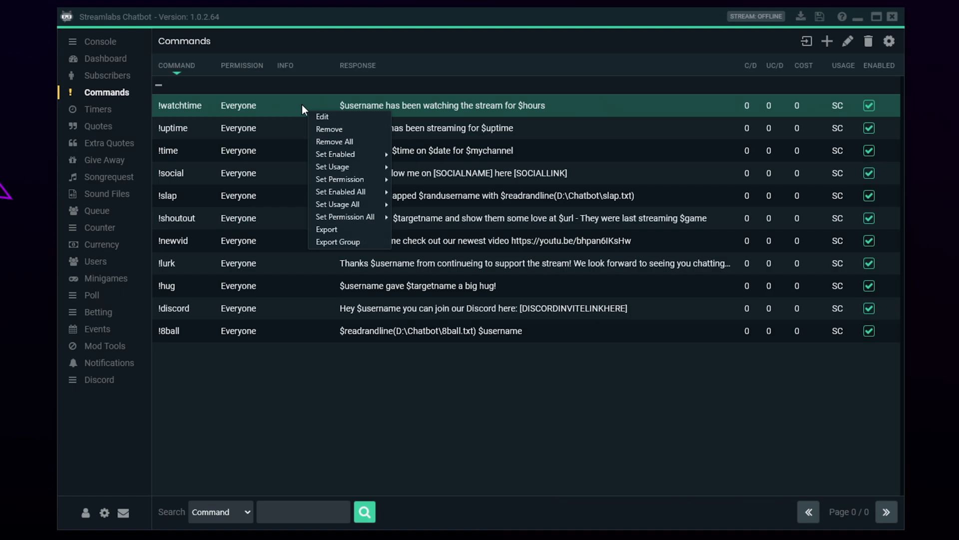
pyautogui.click(319, 116)
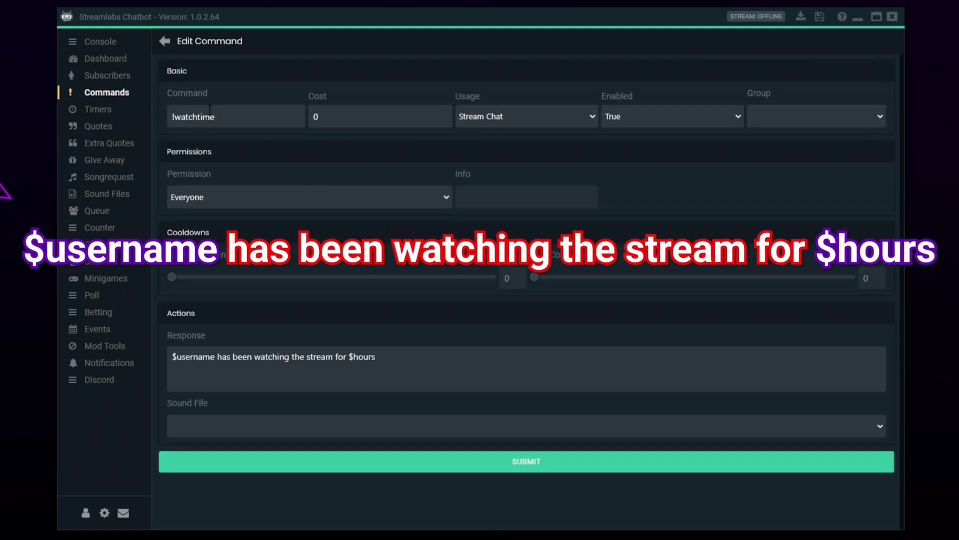
pyautogui.click(167, 42)
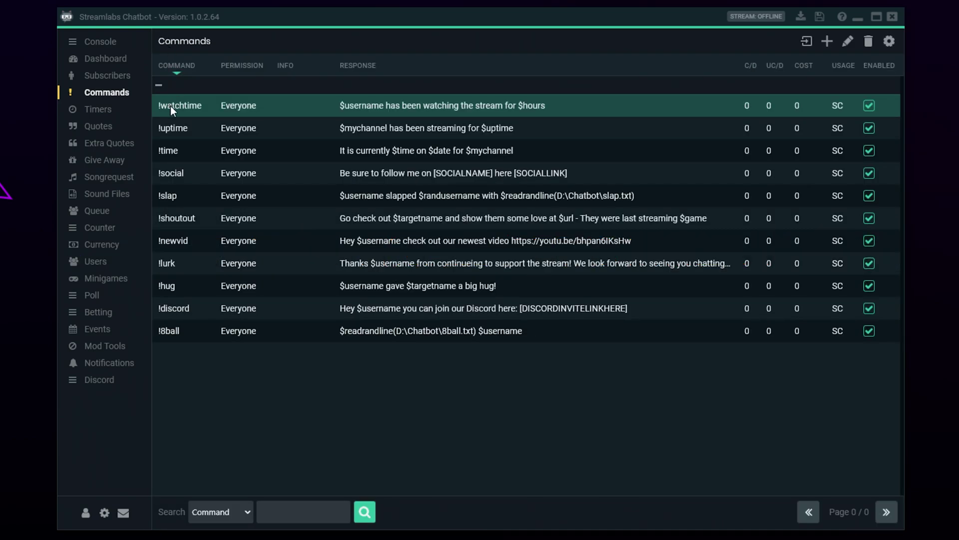
# Review the !lurk command's response in Edit Command and return to the list
pyautogui.rightClick(201, 270)
pyautogui.click(212, 279)
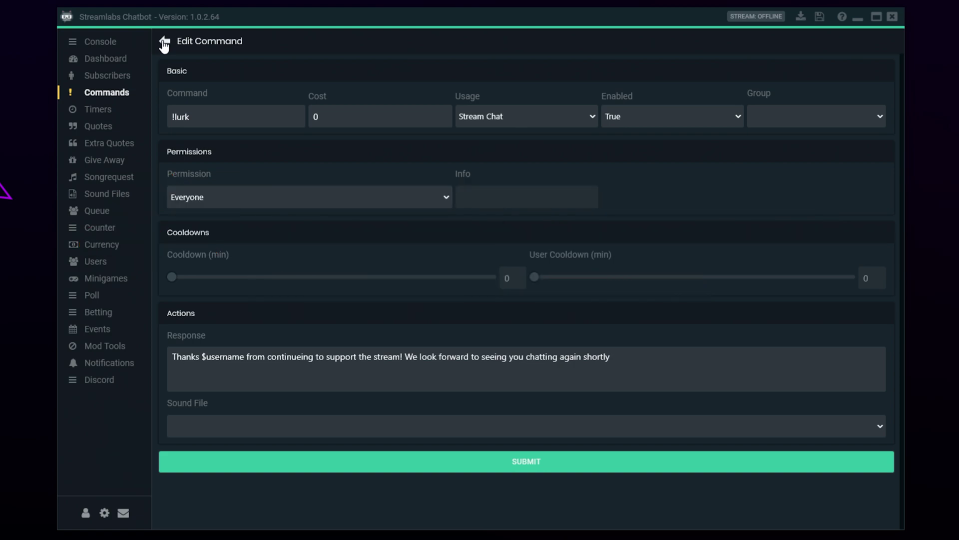
pyautogui.click(164, 44)
# Review the !8ball response using $readrandline(D:\Chatbot\8ball.txt) $username, then return to the list
pyautogui.click(184, 331)
pyautogui.rightClick(190, 333)
pyautogui.click(206, 344)
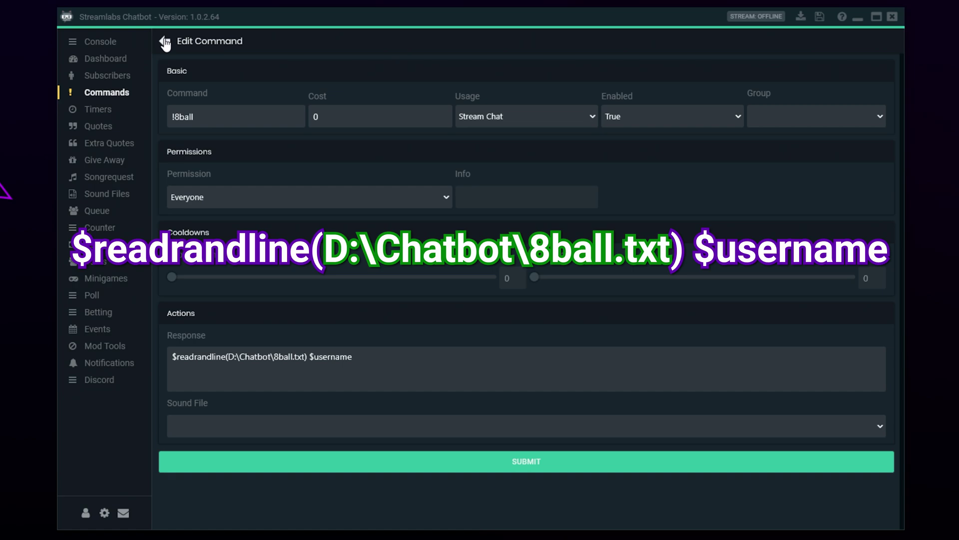
pyautogui.click(165, 43)
# Review the !discord command's response and return to the Commands list
pyautogui.rightClick(191, 308)
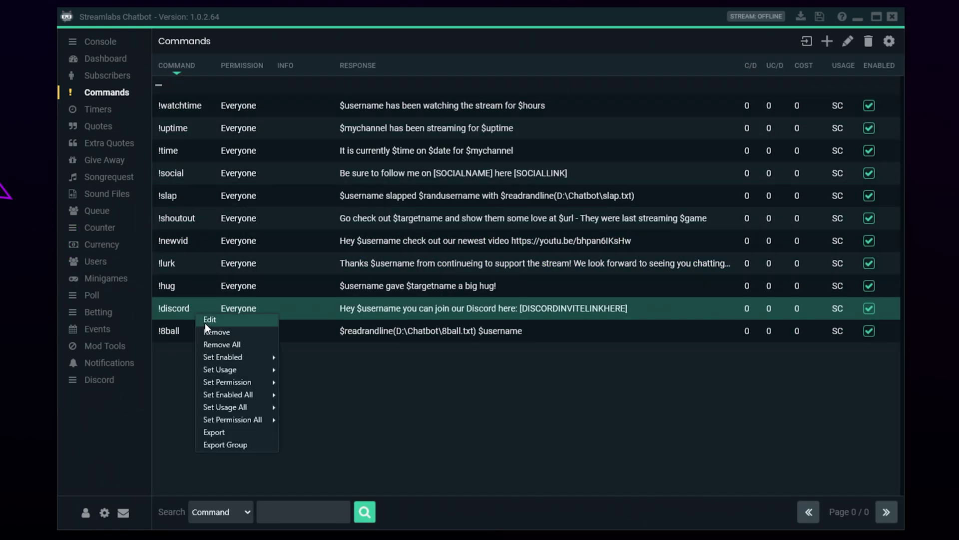
pyautogui.click(208, 320)
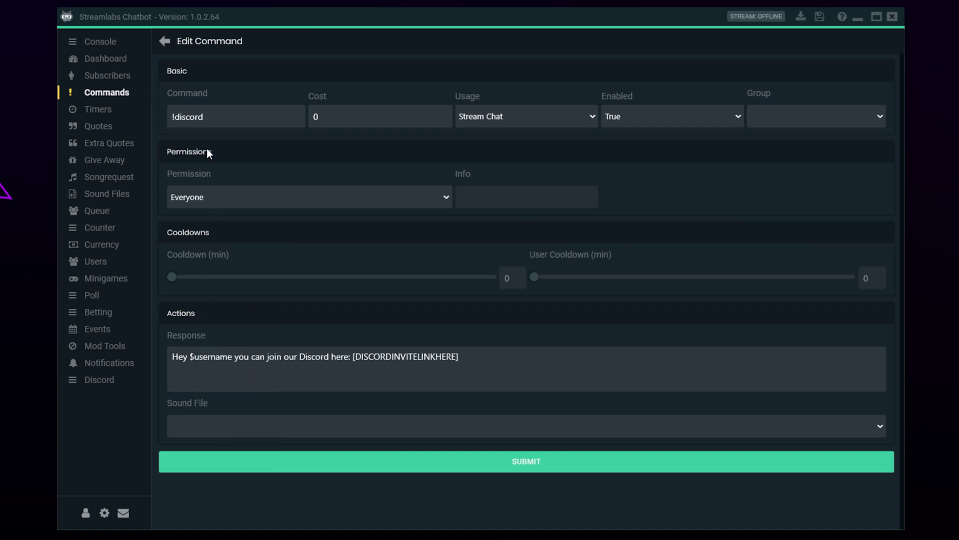
pyautogui.click(165, 44)
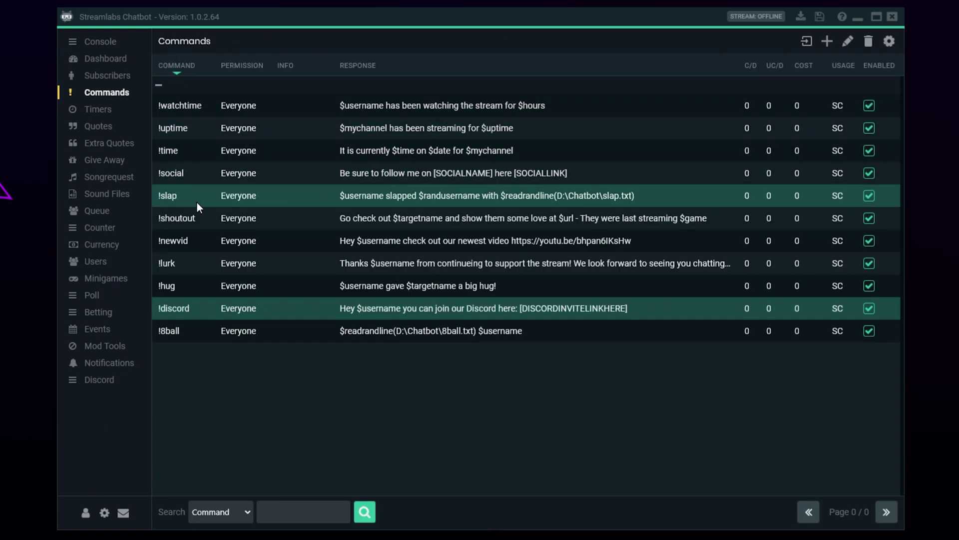
# Review the !social response, "Be sure to follow me on [SOCIALNAME] here [SOCIALLINK]"
pyautogui.rightClick(199, 175)
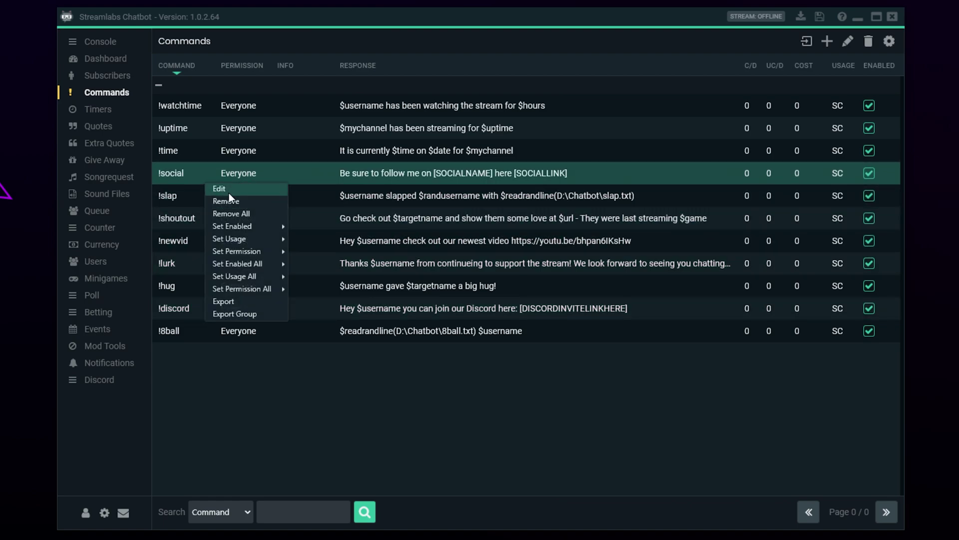
pyautogui.click(229, 190)
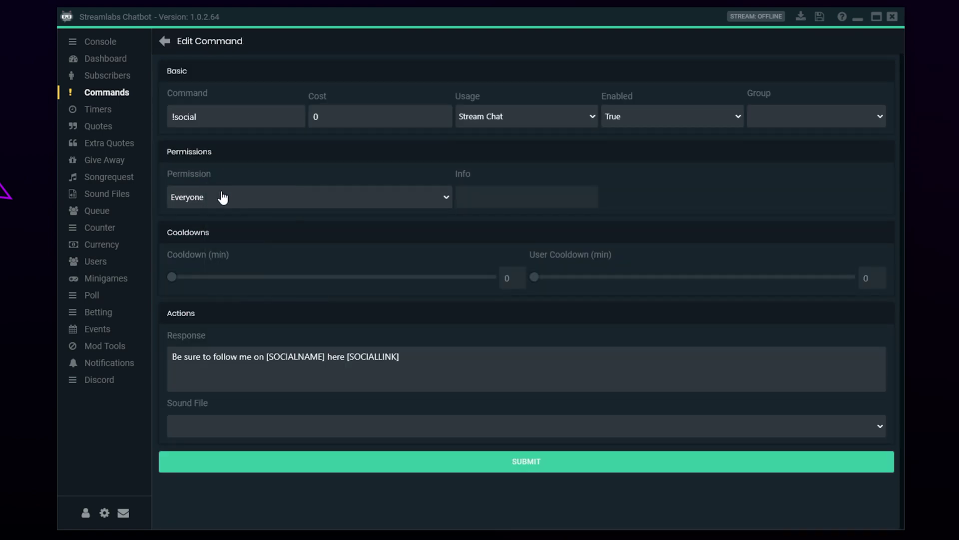
pyautogui.click(165, 44)
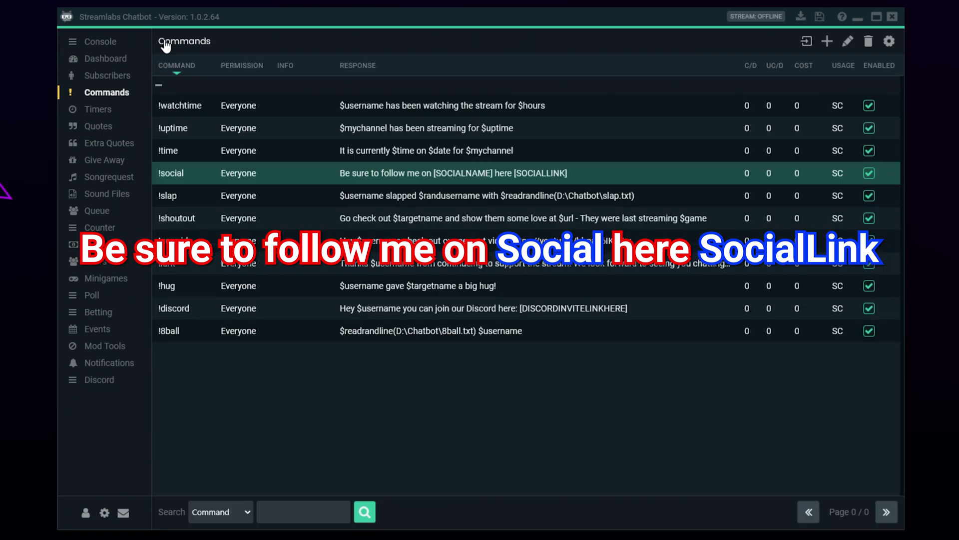
pyautogui.rightClick(194, 285)
pyautogui.click(214, 298)
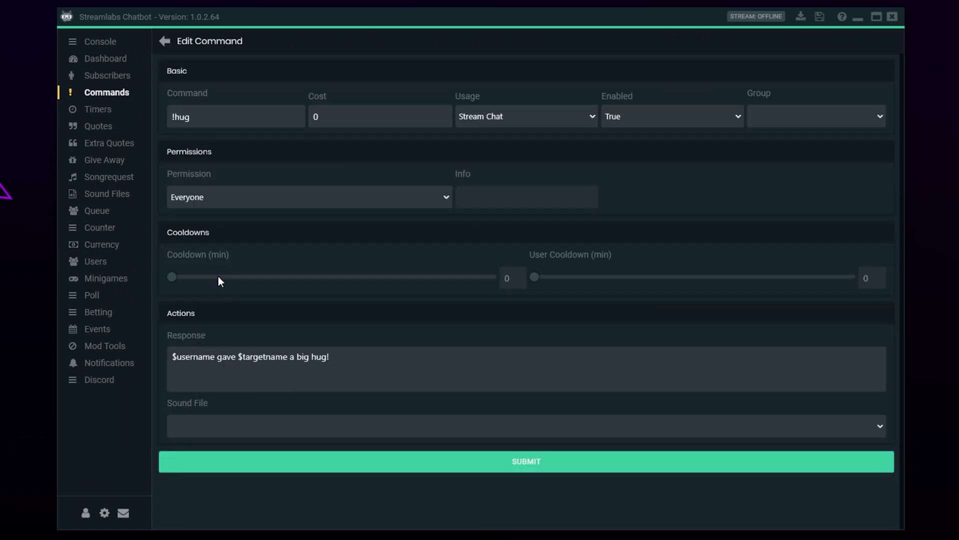
pyautogui.click(164, 42)
pyautogui.rightClick(197, 244)
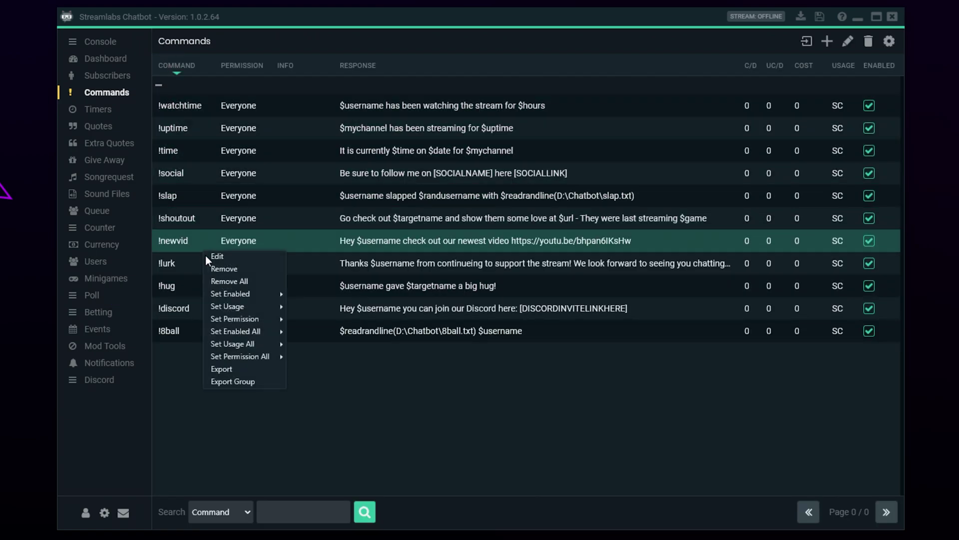
pyautogui.click(215, 258)
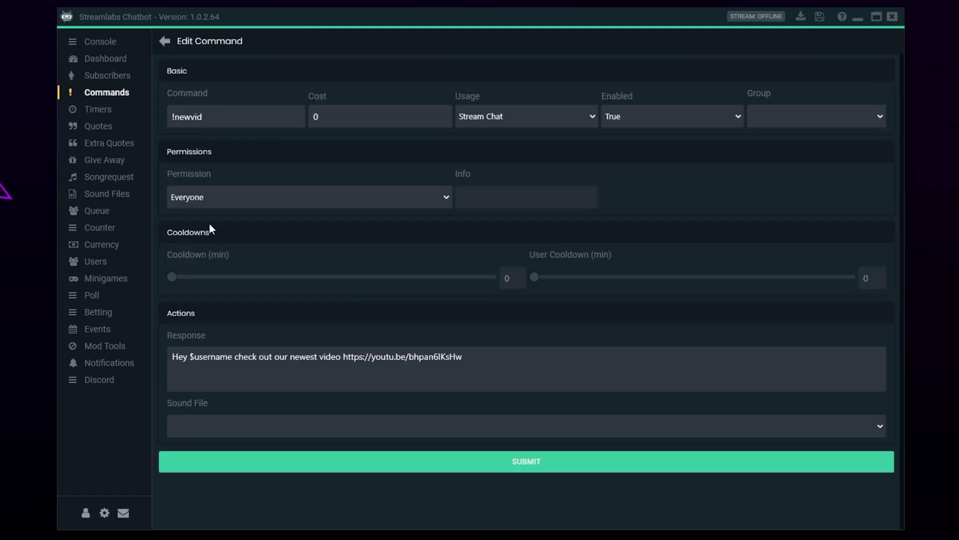
pyautogui.click(165, 42)
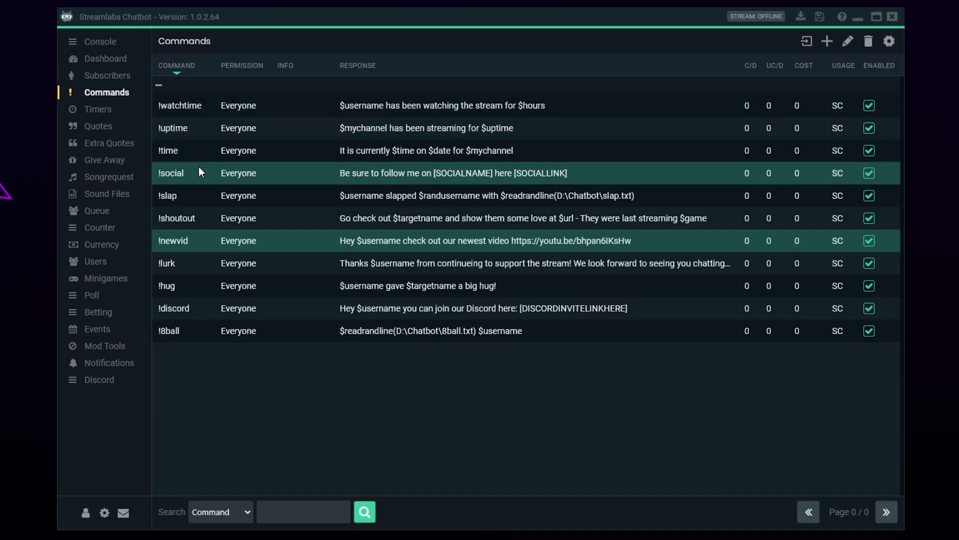
pyautogui.rightClick(193, 130)
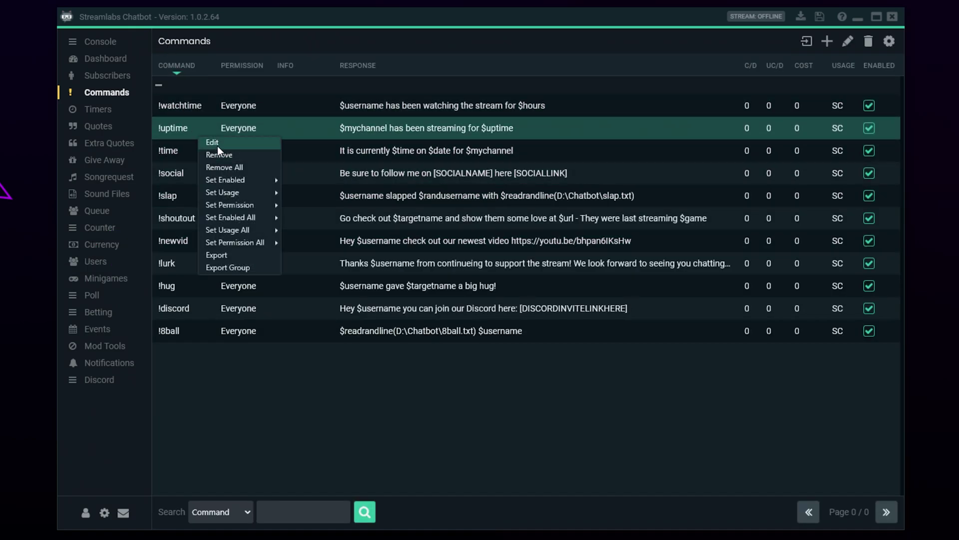
pyautogui.click(219, 144)
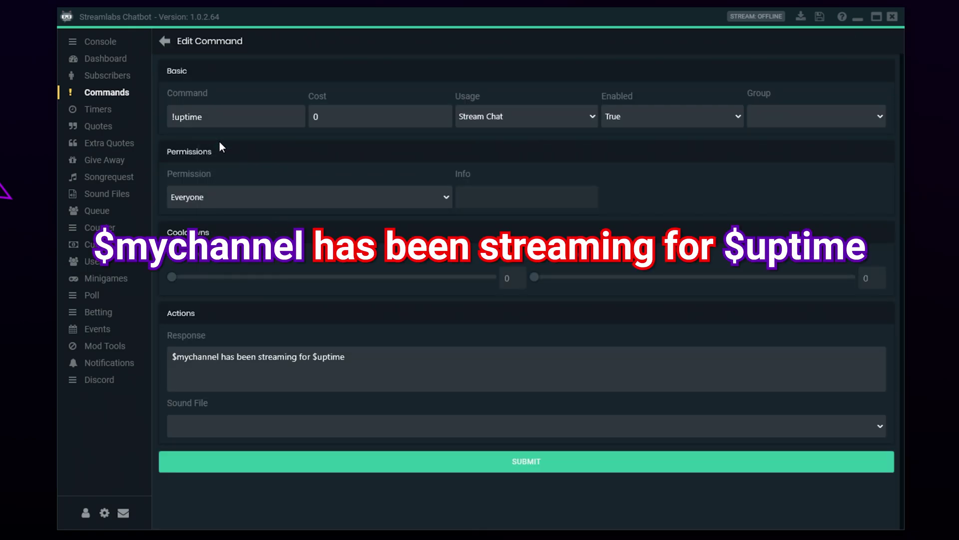
pyautogui.click(164, 41)
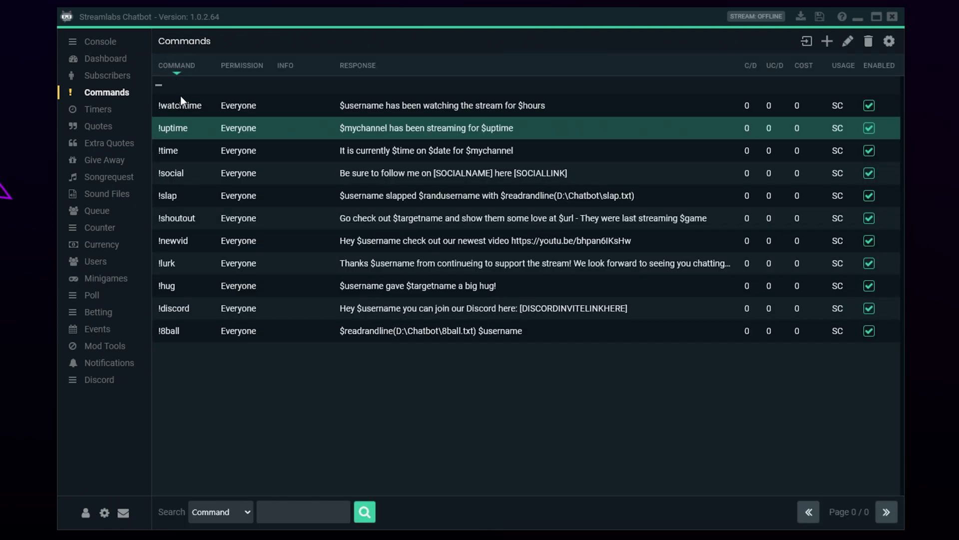
pyautogui.rightClick(194, 199)
pyautogui.click(210, 211)
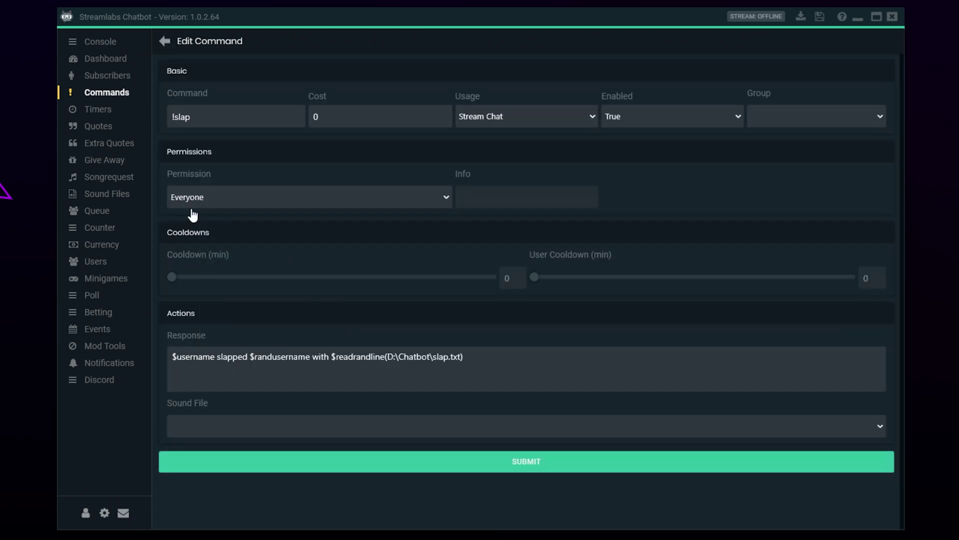
pyautogui.click(165, 43)
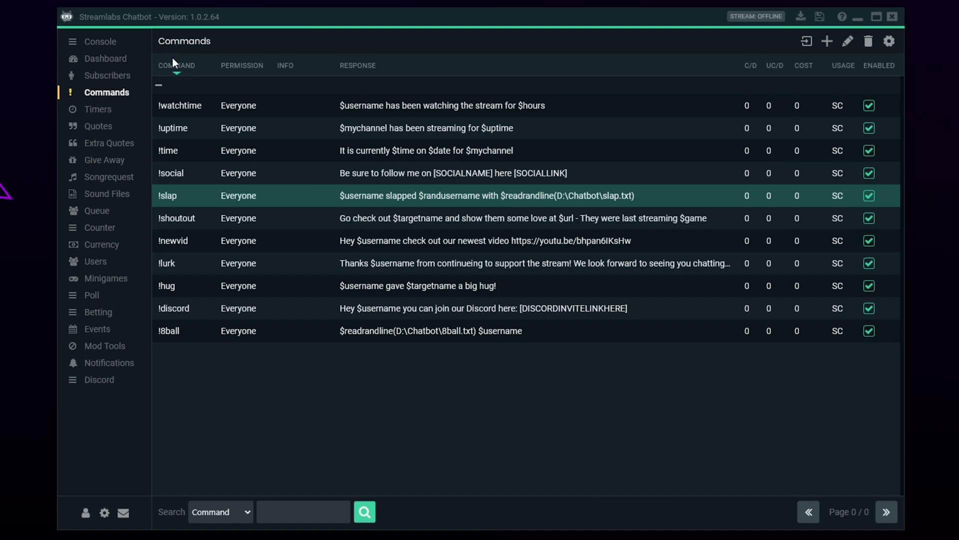
pyautogui.rightClick(201, 221)
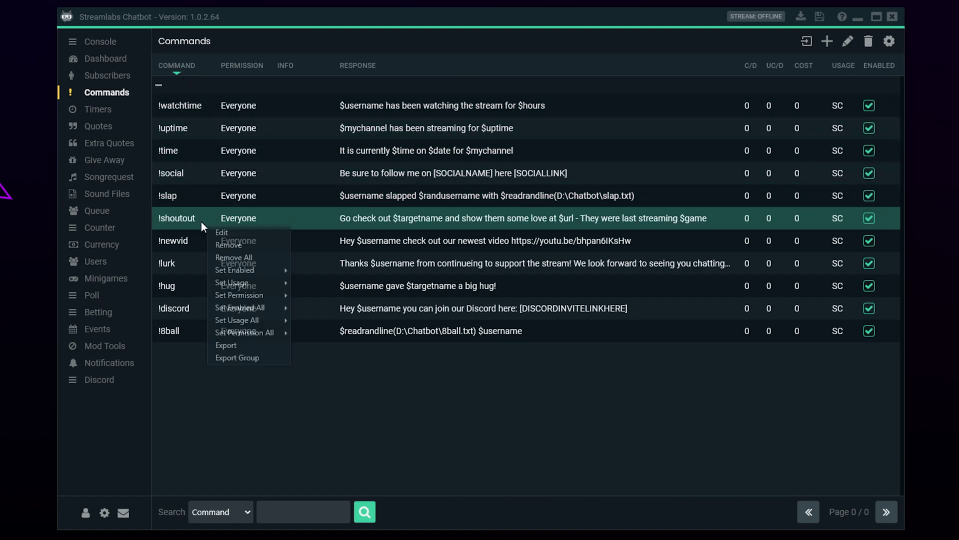
pyautogui.click(227, 234)
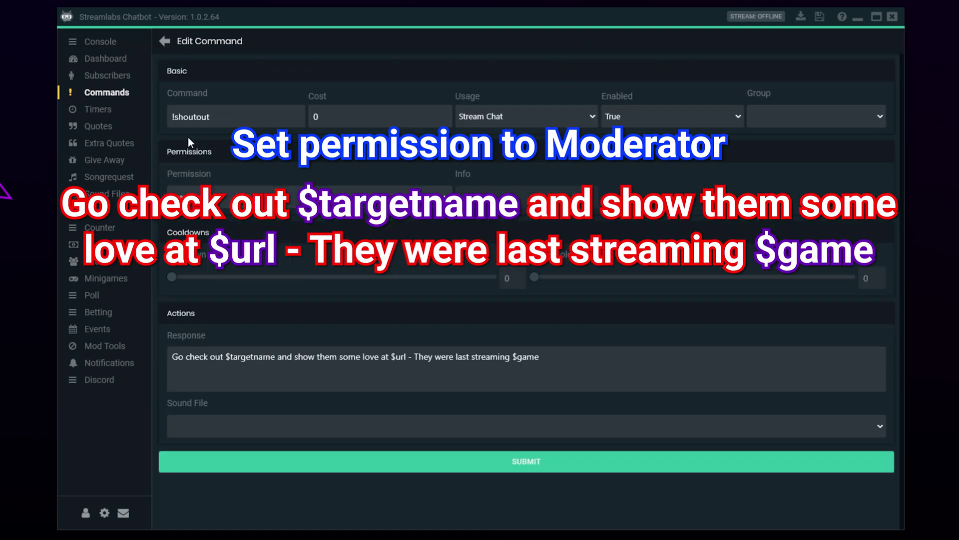
pyautogui.click(164, 41)
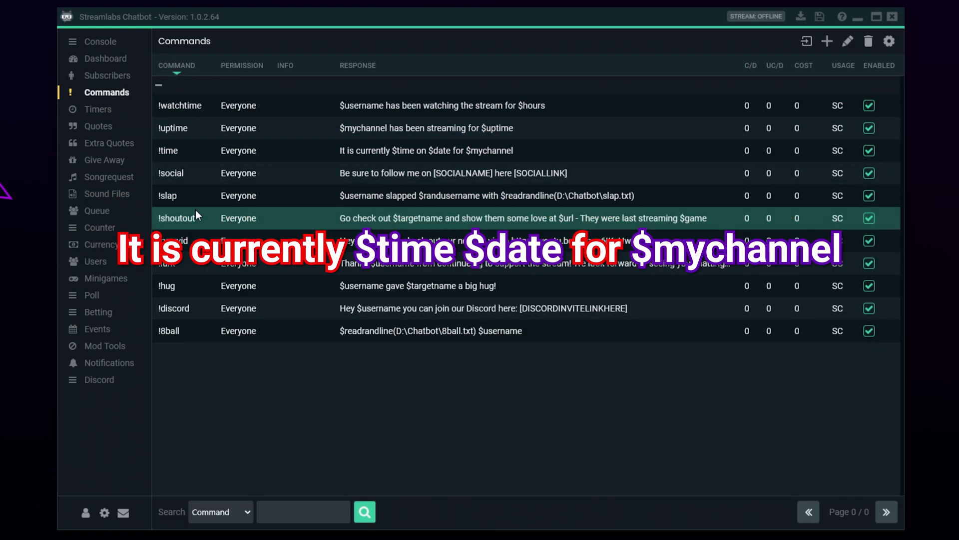
pyautogui.rightClick(190, 157)
pyautogui.click(213, 170)
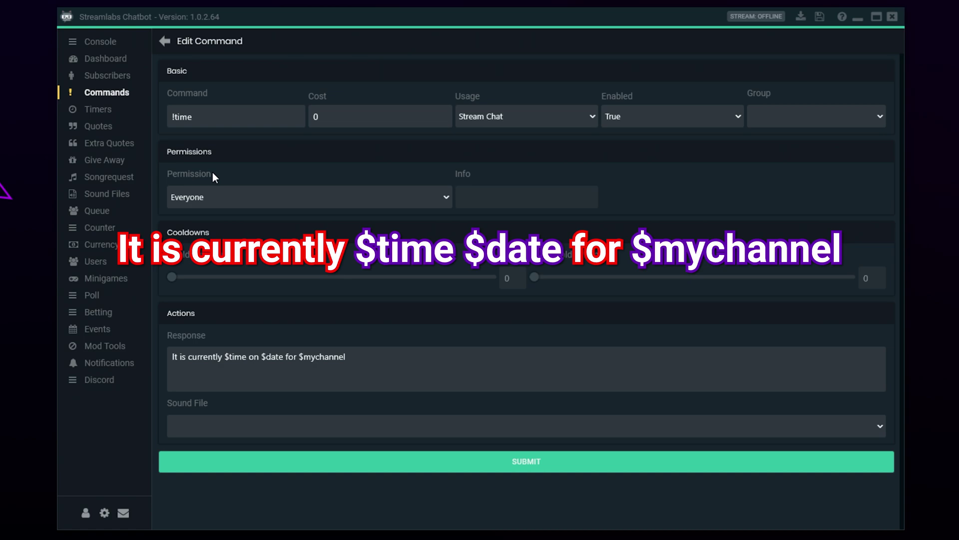
pyautogui.click(164, 42)
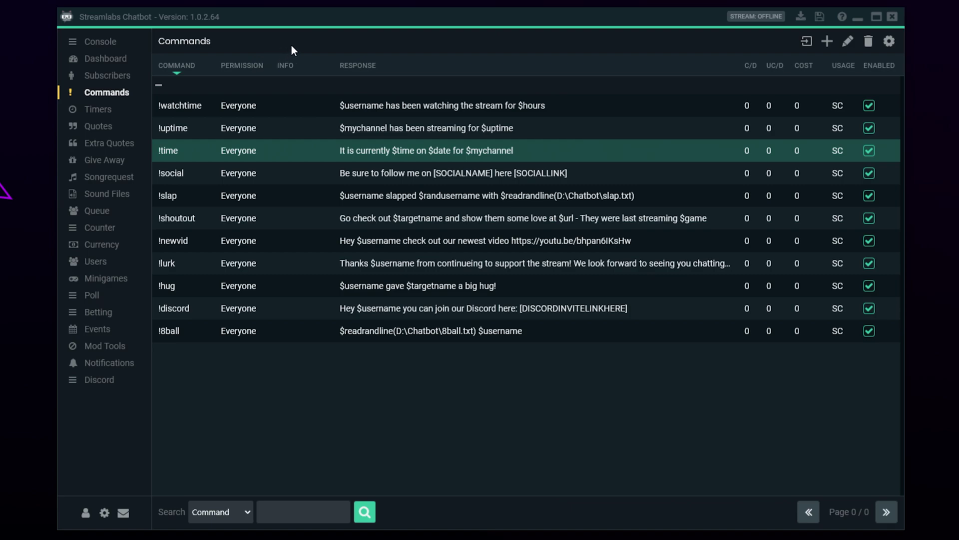